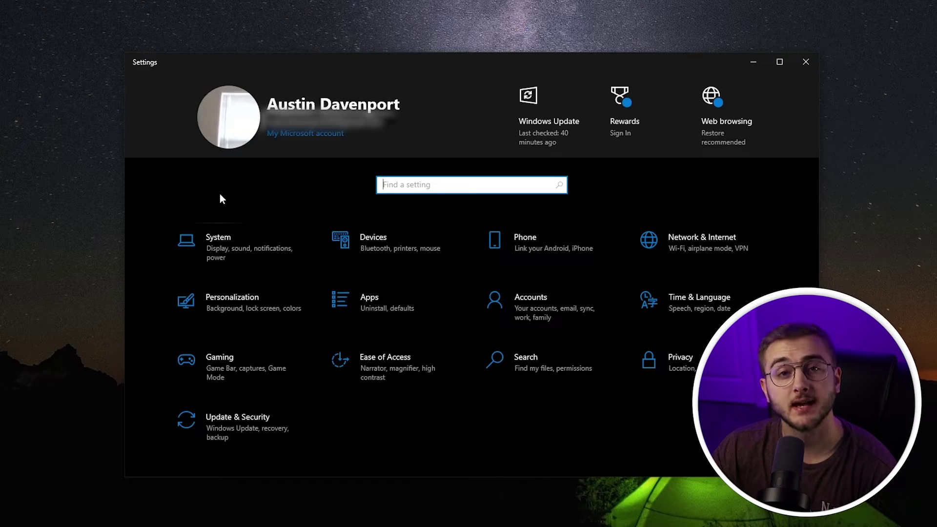
# Step: Turn off notification sounds and tips, tricks, and suggestions, then review the senders list
pyautogui.click(241, 248)
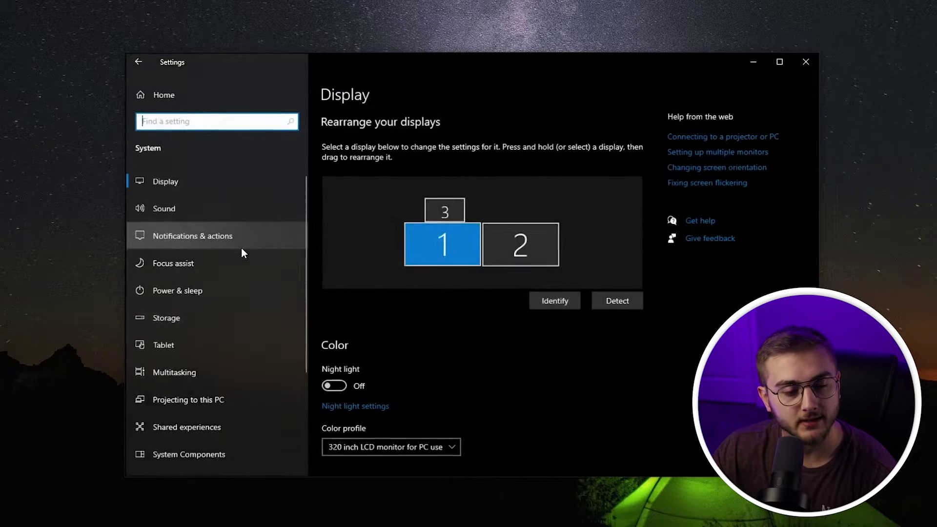
pyautogui.click(268, 235)
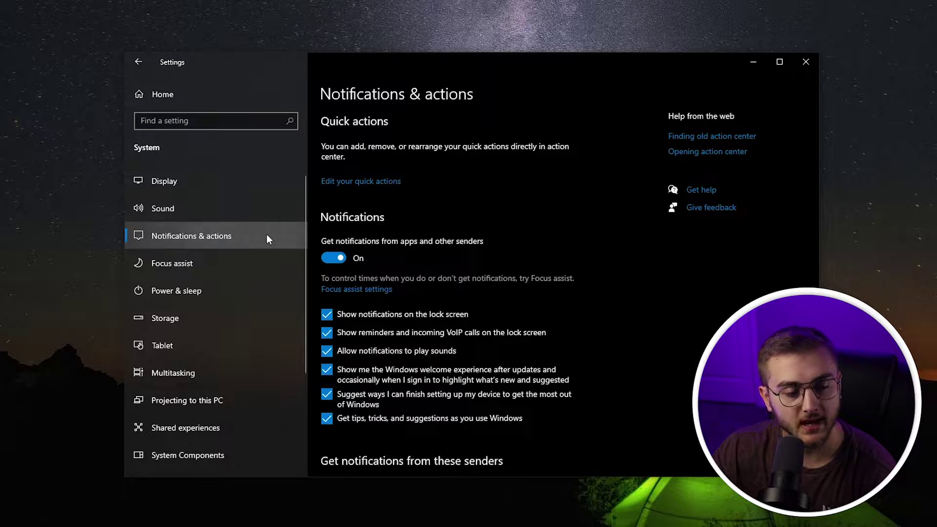
pyautogui.scroll(-3, 652, 302)
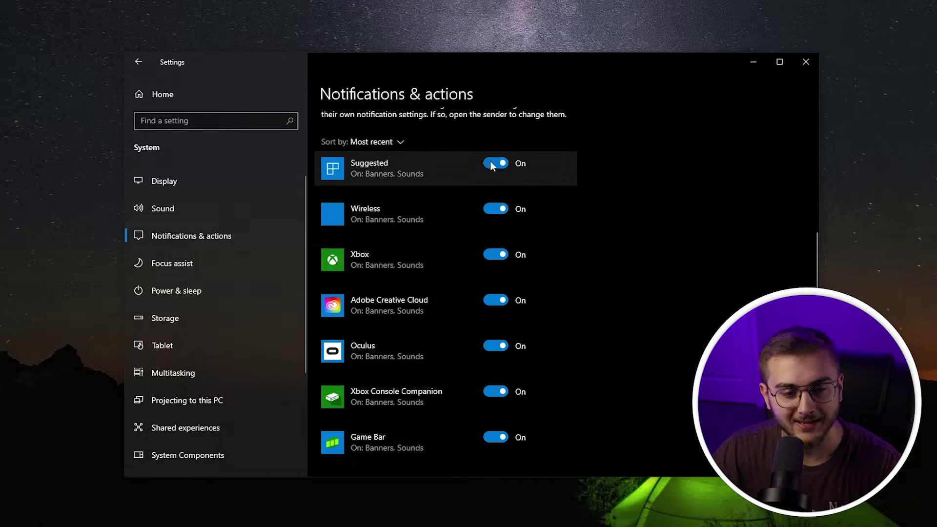
pyautogui.scroll(-2, 463, 211)
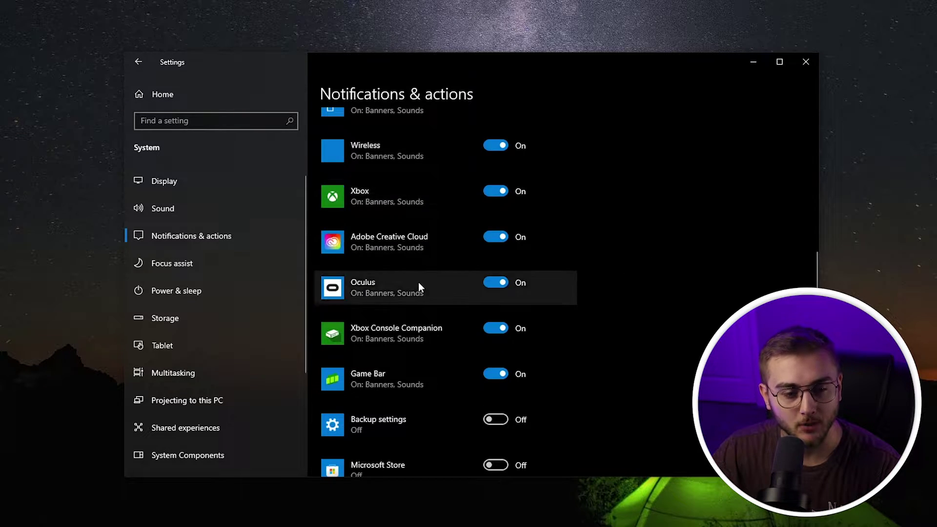
pyautogui.scroll(-4, 497, 434)
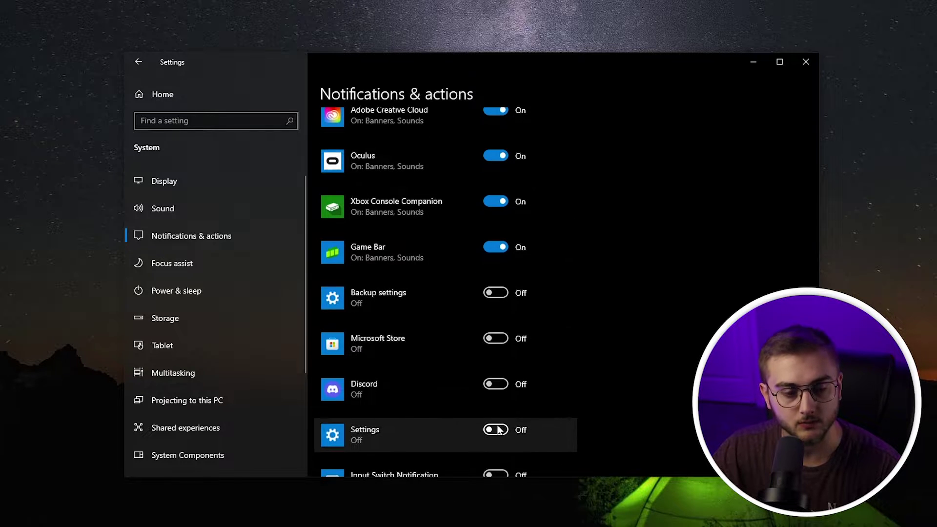
pyautogui.scroll(-2, 565, 396)
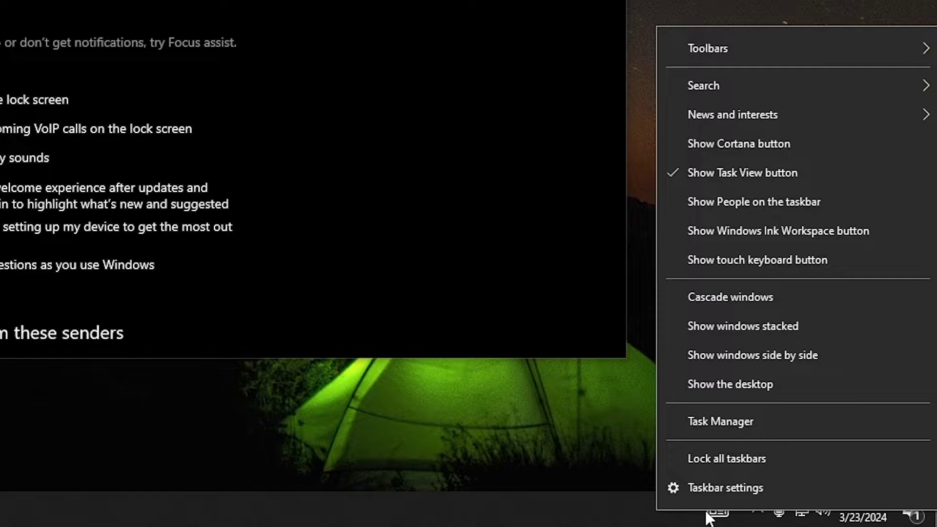
# Step: Bring up the News and interests submenu from the taskbar menu
pyautogui.moveTo(747, 117)
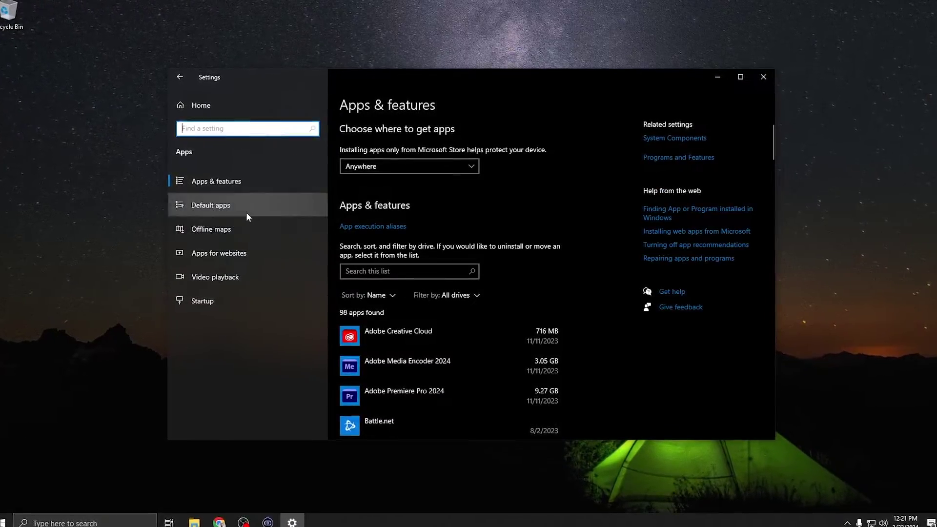
# Step: Go to the Default apps page and look through the assigned default apps
pyautogui.click(245, 213)
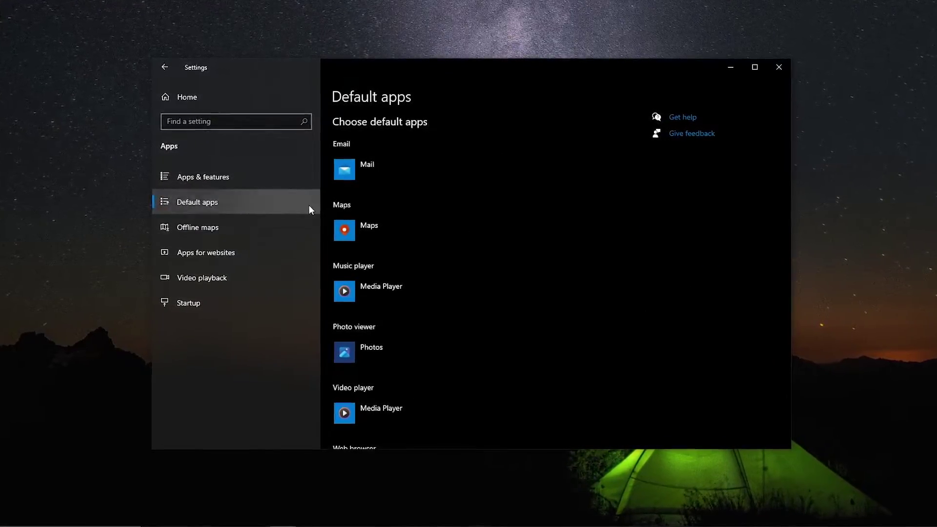
pyautogui.scroll(-4, 542, 290)
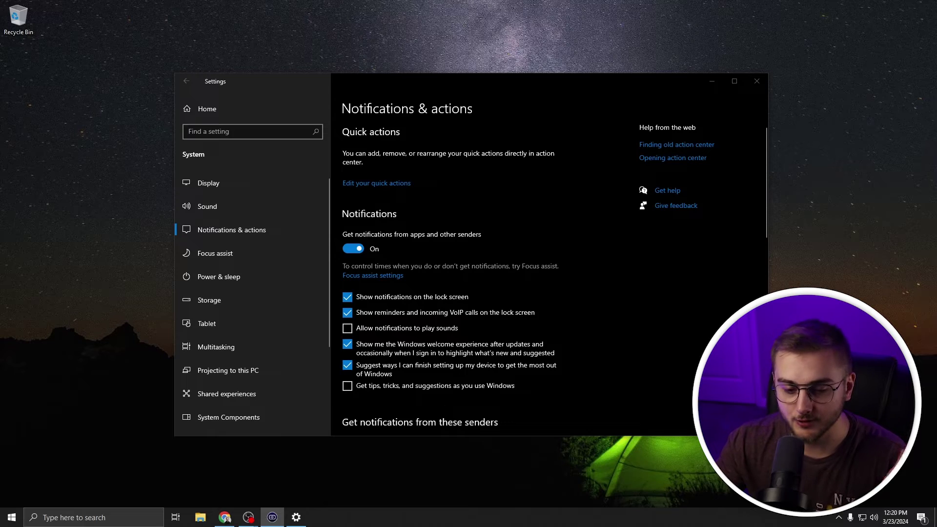
# Step: Launch Task Manager from the taskbar menu and view the list of startup apps
pyautogui.rightClick(594, 511)
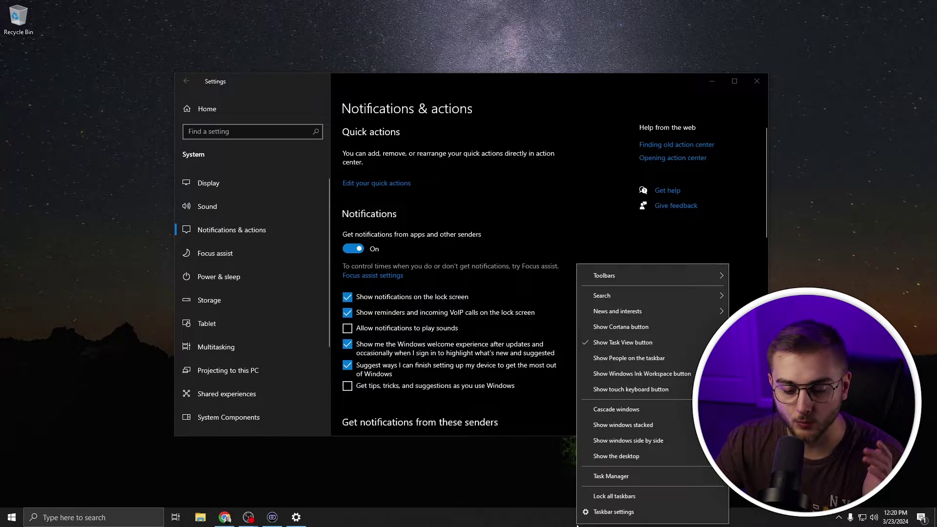
pyautogui.click(610, 476)
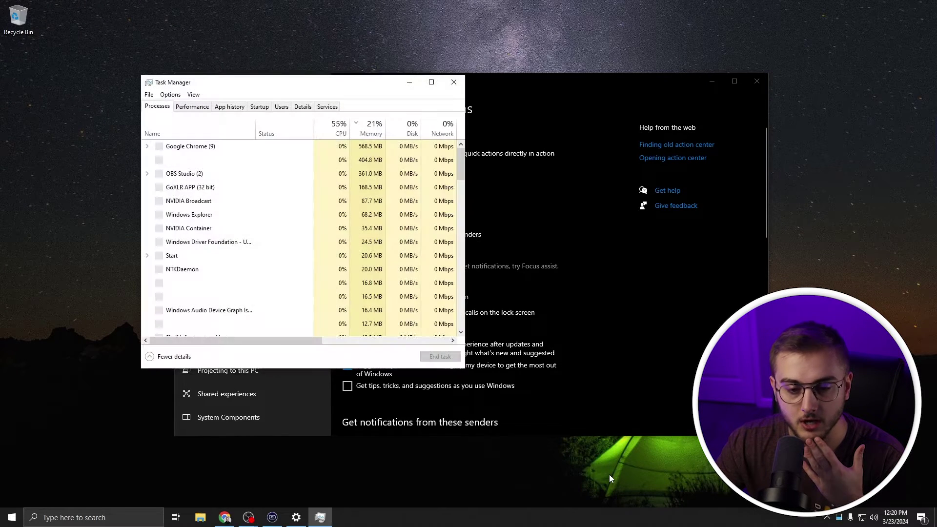
pyautogui.click(258, 108)
pyautogui.scroll(-1, 234, 205)
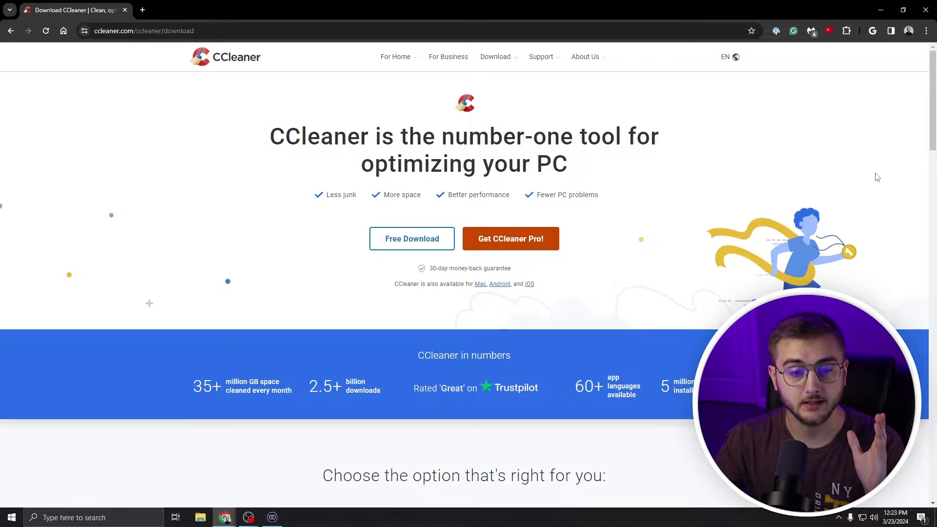
# Step: Download the free CCleaner installer ccsetup622 and save it to Downloads
pyautogui.click(391, 254)
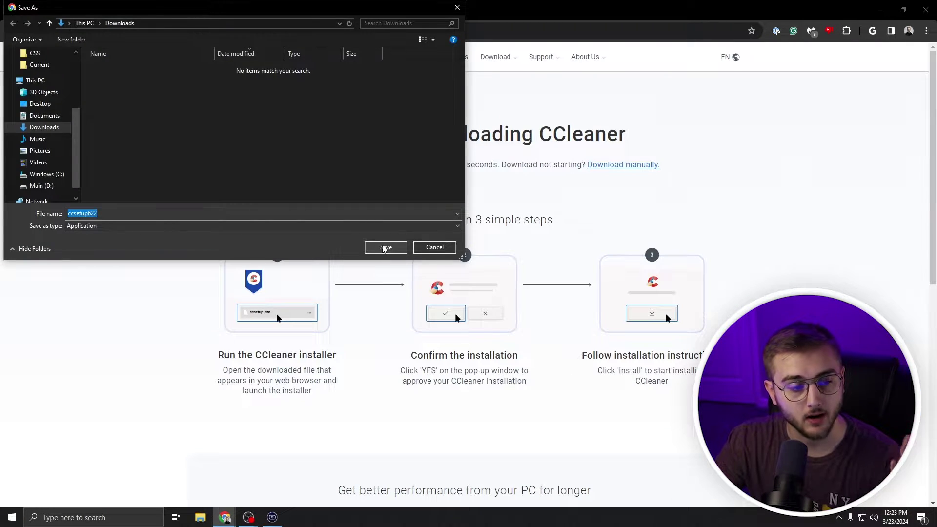
pyautogui.click(385, 247)
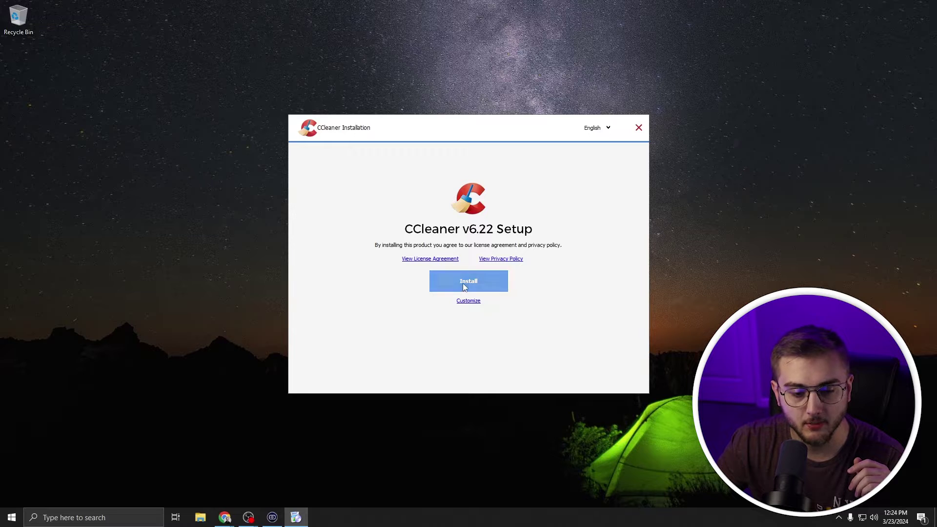
# Step: Install and launch CCleaner 6.22, declining the CCleaner Browser offer
pyautogui.click(498, 288)
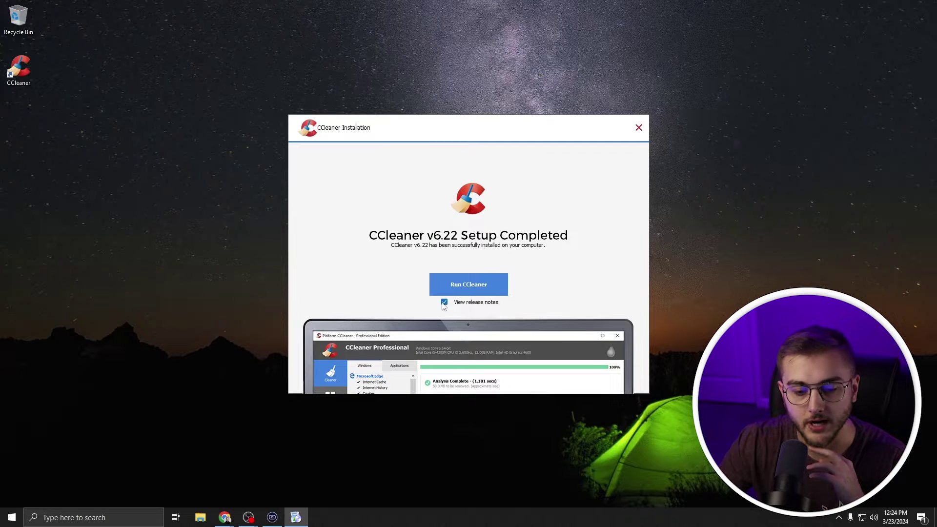
pyautogui.click(473, 289)
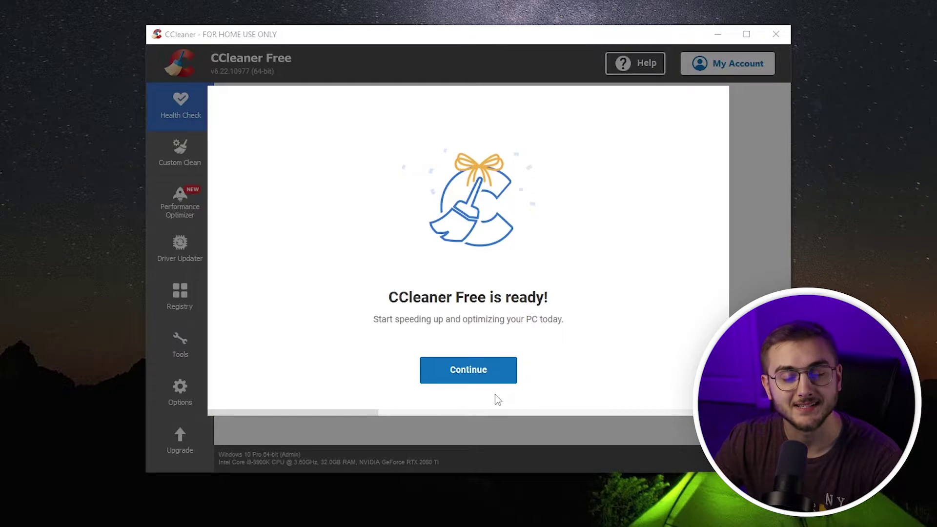
pyautogui.click(495, 380)
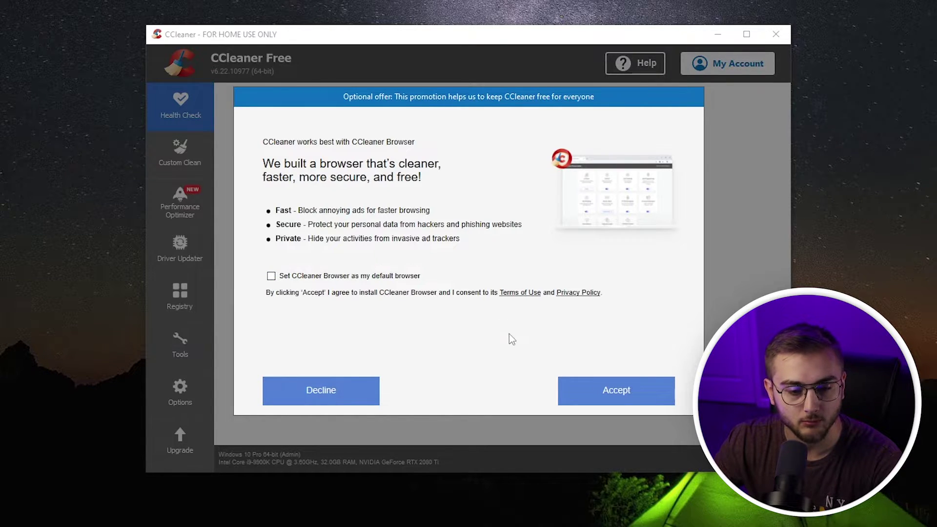
pyautogui.click(322, 393)
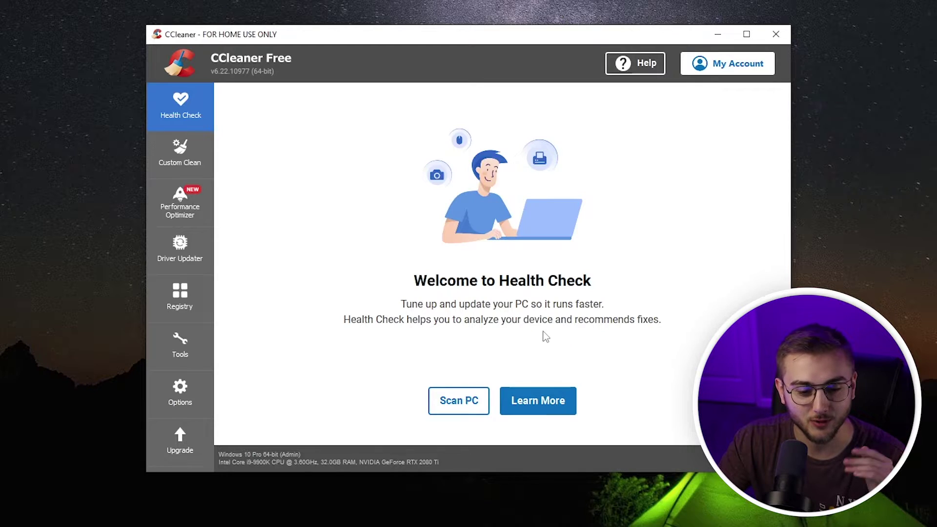
# Step: Scan the PC, close Chrome, and clean 1929 items (176.81 MB) of cookies and temporary files
pyautogui.click(450, 412)
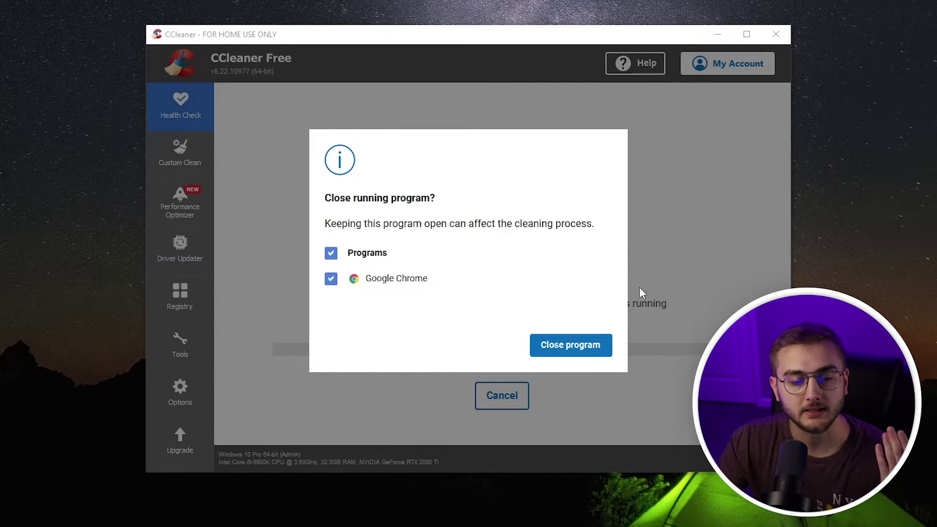
pyautogui.click(571, 346)
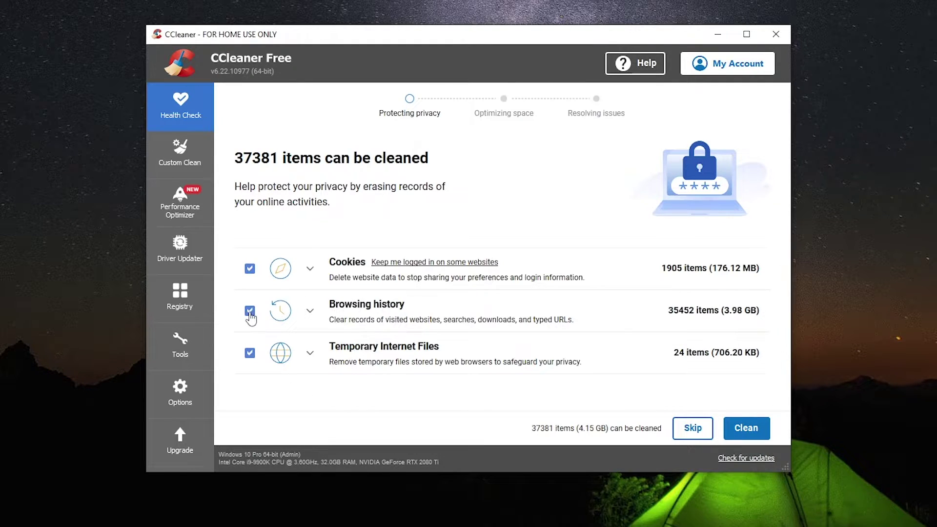
pyautogui.click(750, 436)
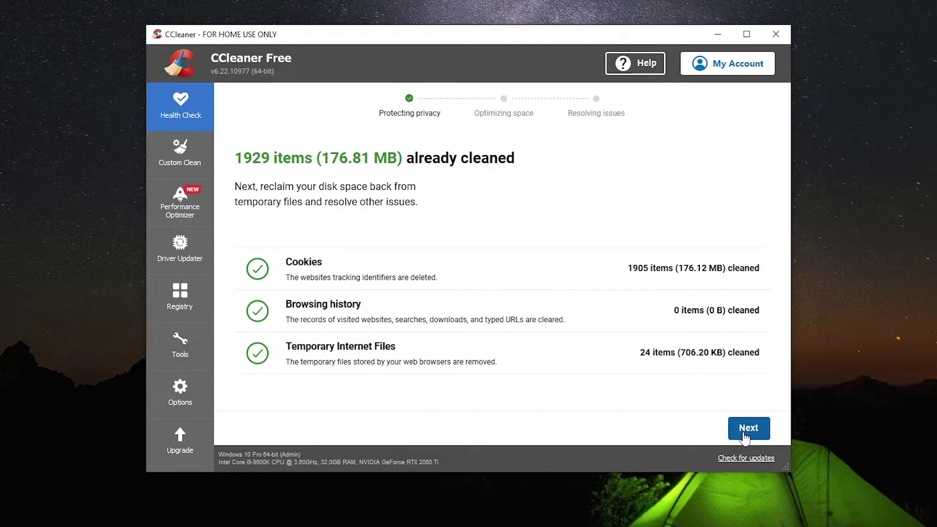
# Step: Clean 2.42 GB of temporary system files and application cache on the Optimizing space page
pyautogui.click(749, 429)
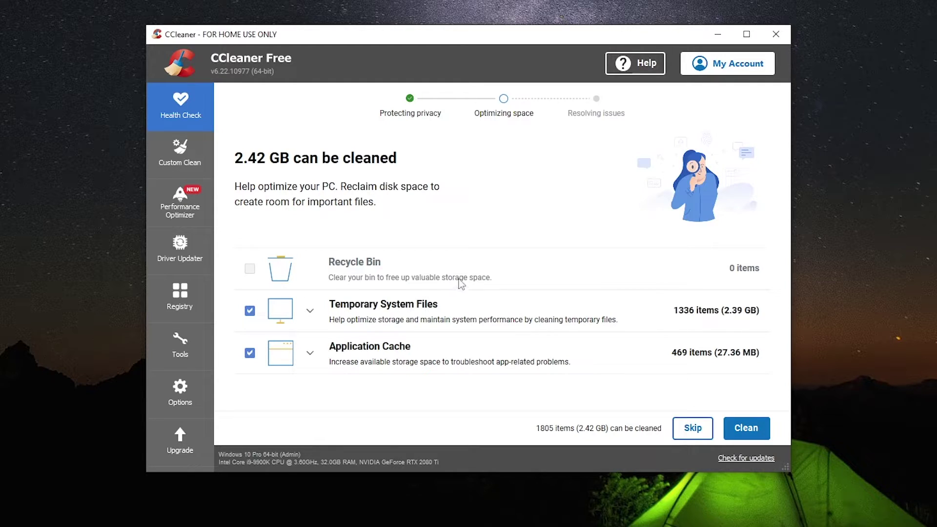
pyautogui.click(760, 416)
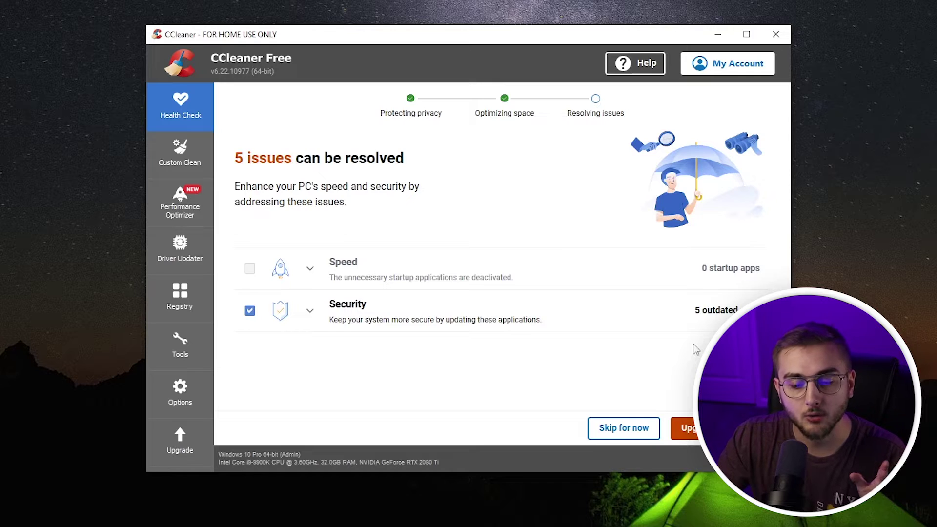
# Step: Review the five outdated apps, enlarge and reposition the window, and apply to finish the Health Check
pyautogui.click(310, 311)
pyautogui.scroll(-2, 433, 323)
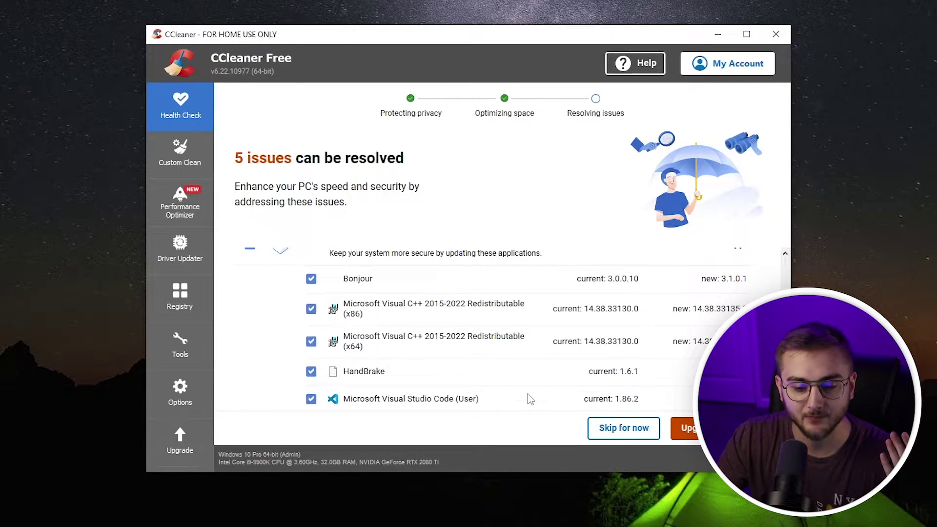
pyautogui.moveTo(790, 472); pyautogui.dragTo(921, 526)
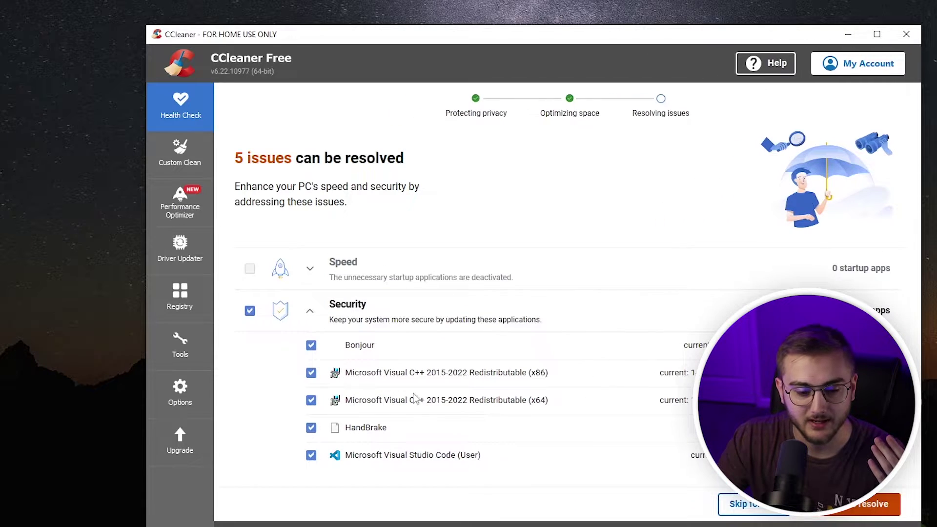
pyautogui.moveTo(458, 39); pyautogui.dragTo(486, 1)
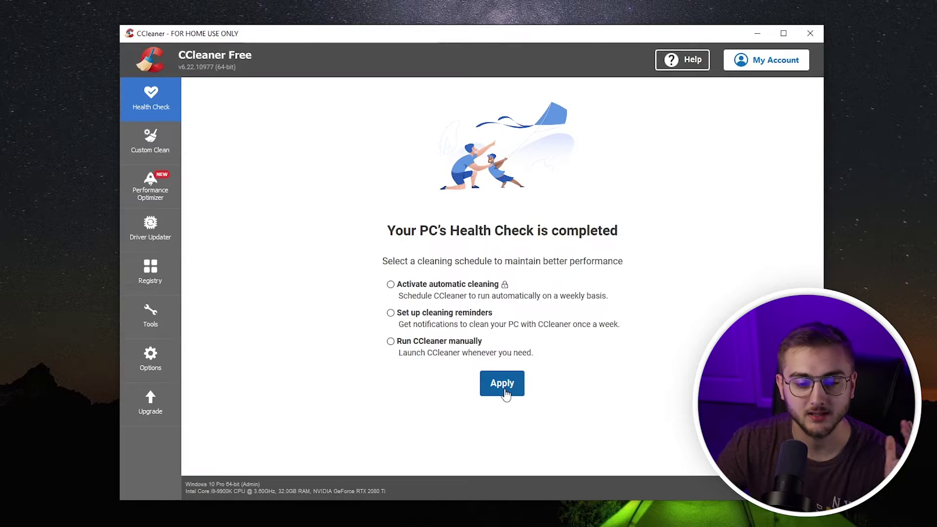
pyautogui.click(502, 383)
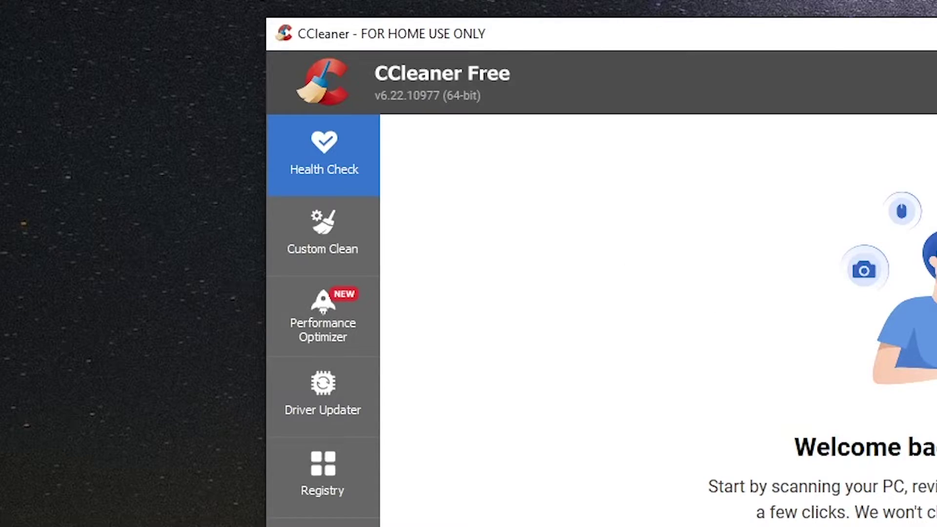
# Step: Analyze the Custom Clean items, finding 4.07 GB to remove, then show the Windows items list
pyautogui.click(337, 240)
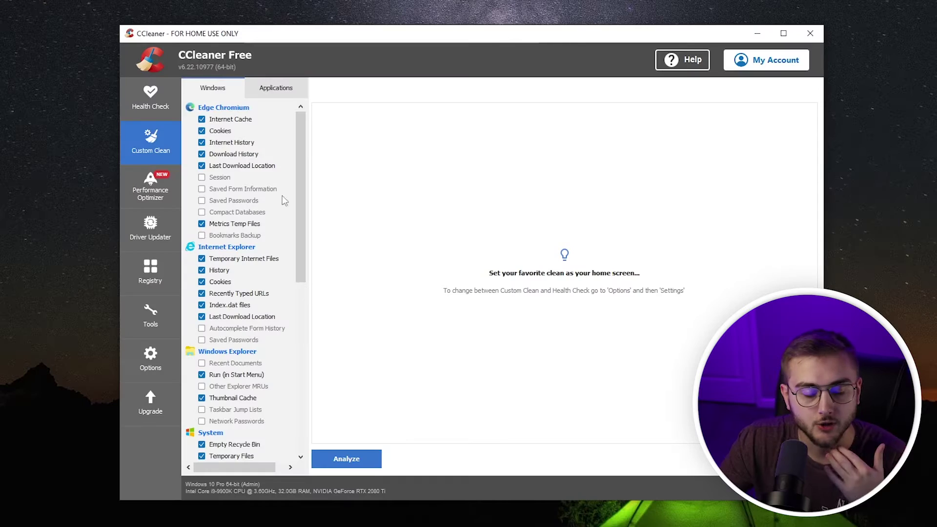
pyautogui.click(347, 459)
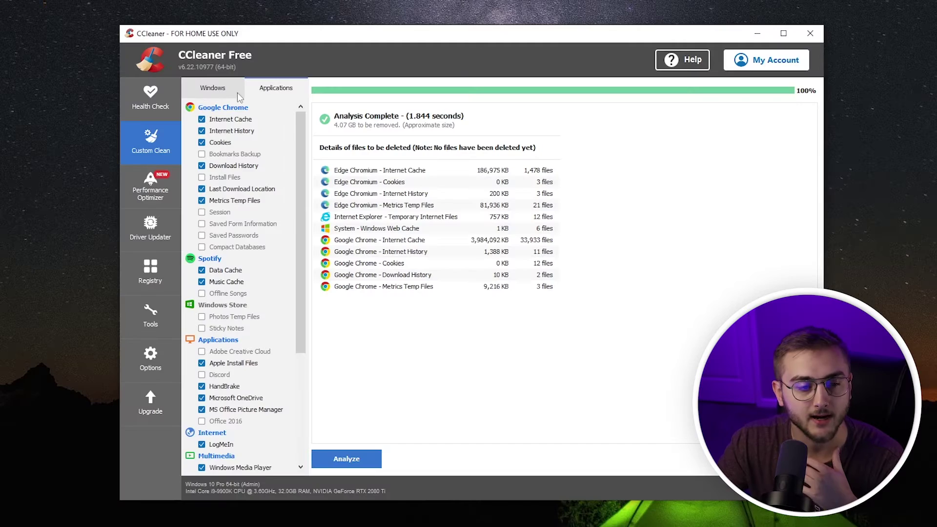
pyautogui.click(196, 94)
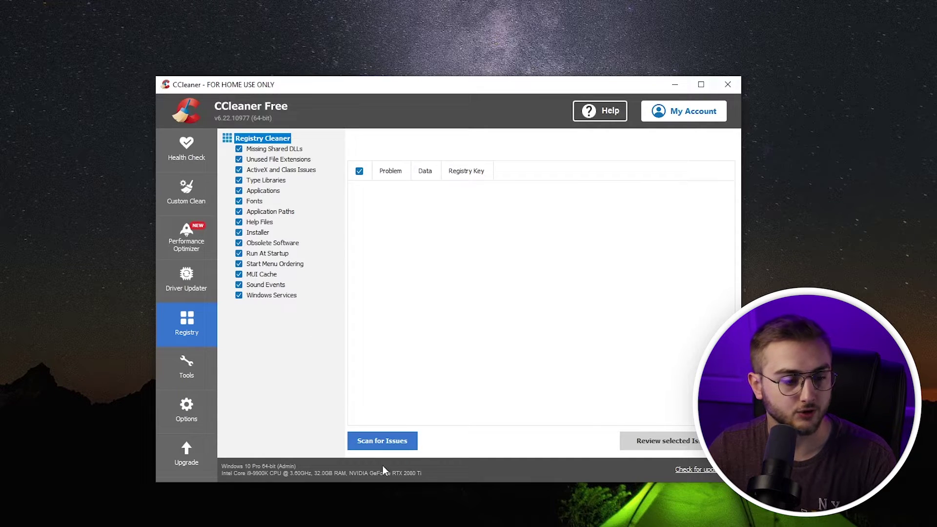
# Step: Scan the registry, which finds 342 issues, then start fixing them and agree to a backup first
pyautogui.click(397, 443)
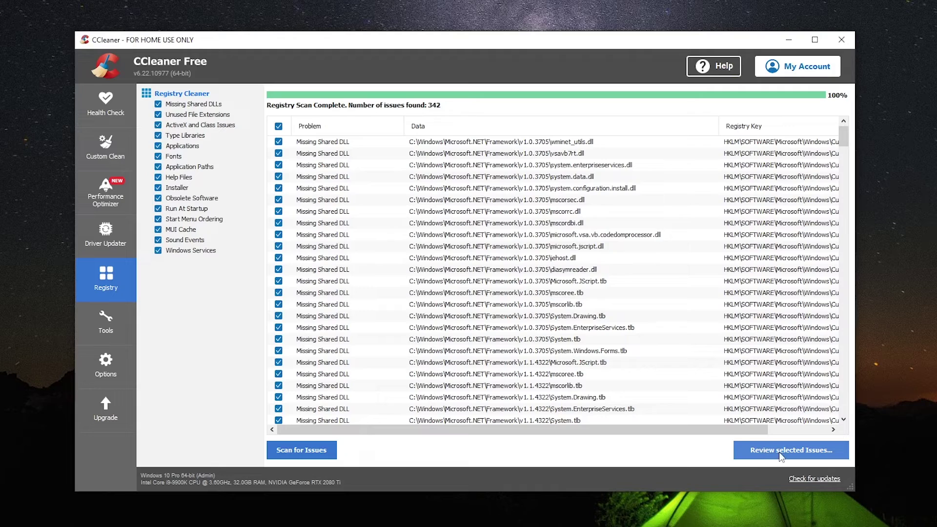
pyautogui.click(786, 450)
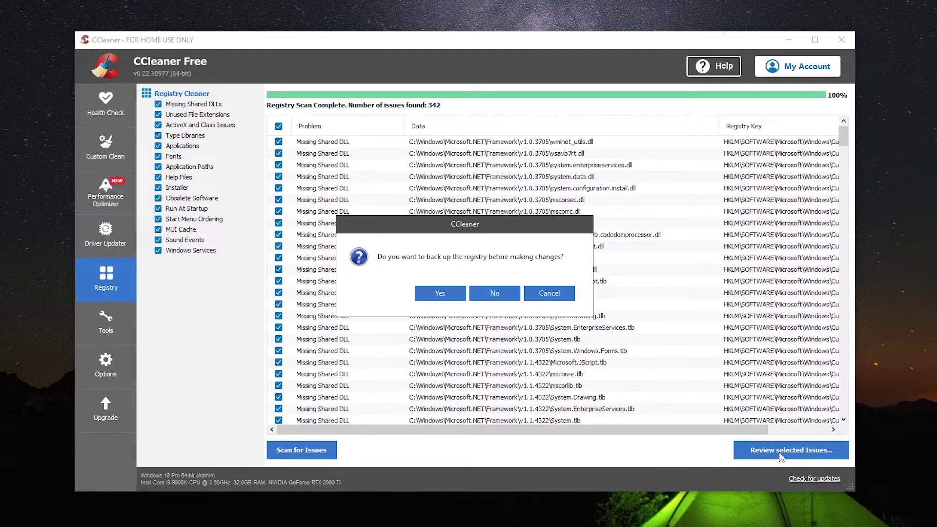
pyautogui.click(445, 294)
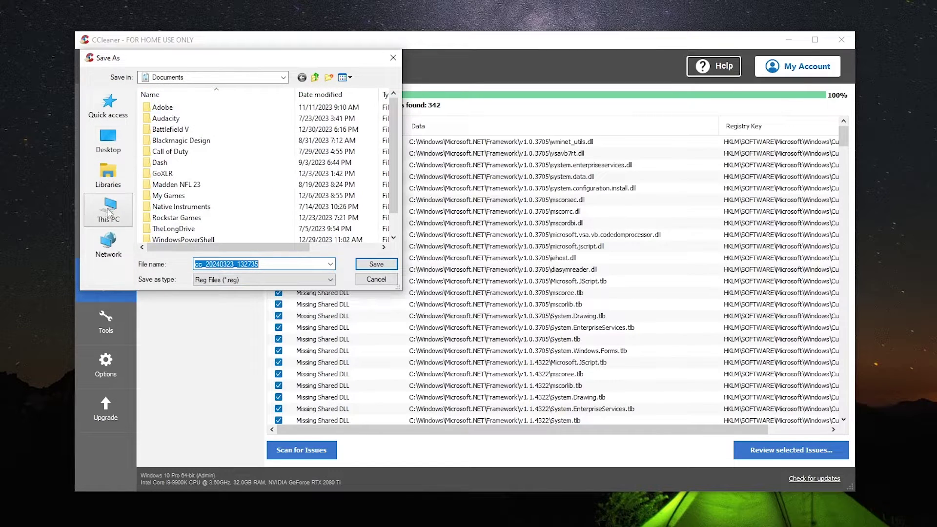
# Step: Save the .reg registry backup to Documents and fix all 342 selected issues
pyautogui.click(362, 282)
pyautogui.click(394, 264)
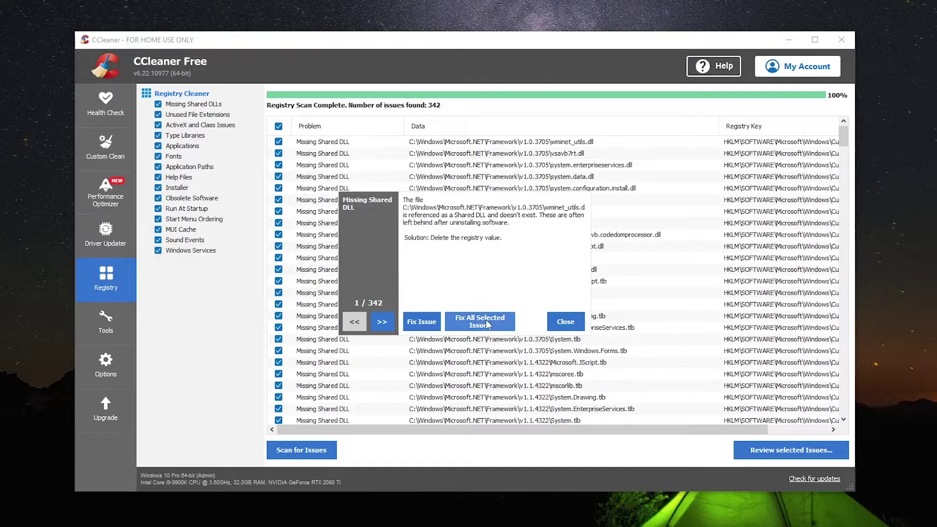
pyautogui.click(488, 325)
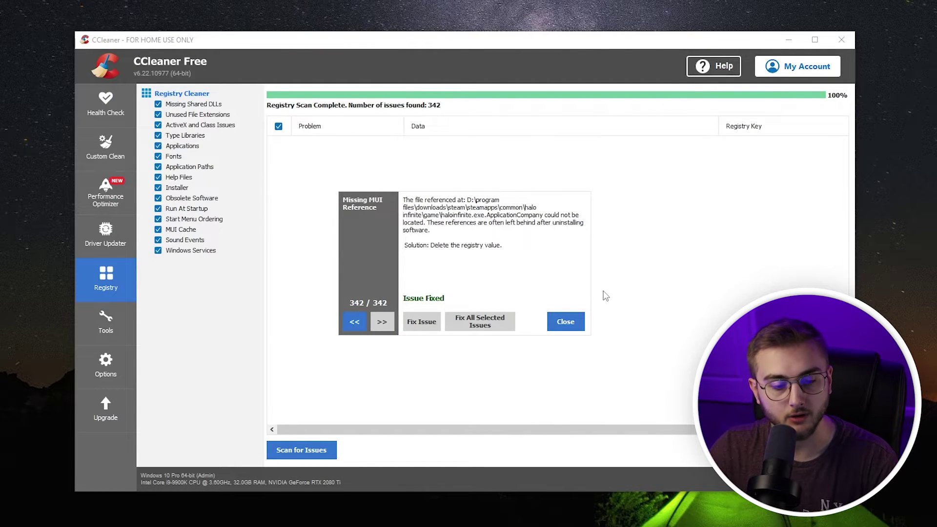
pyautogui.click(563, 323)
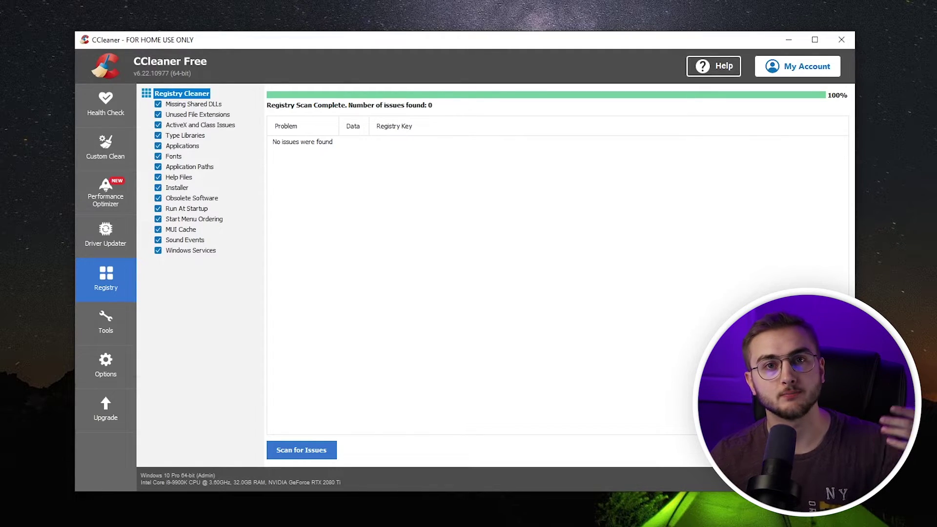
# Step: Go to Tools and browse the installed programs, selecting Battle.net and Bonjour
pyautogui.click(117, 339)
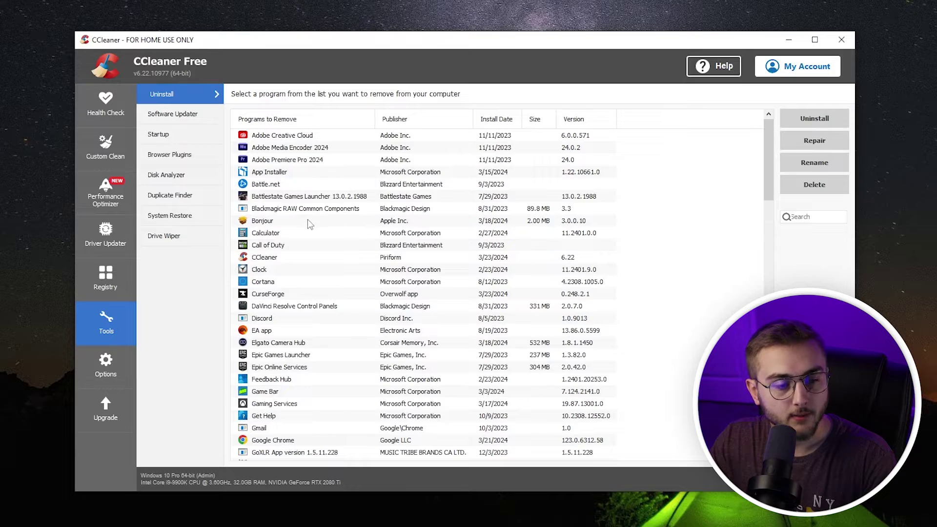
pyautogui.click(280, 188)
pyautogui.click(415, 221)
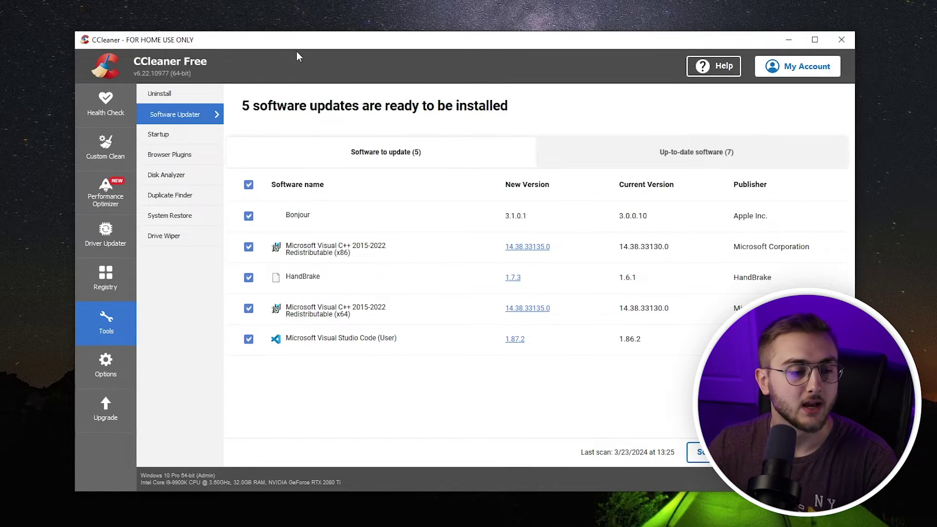
# Step: Disable Adobe Creative Cloud in the startup programs list
pyautogui.click(161, 135)
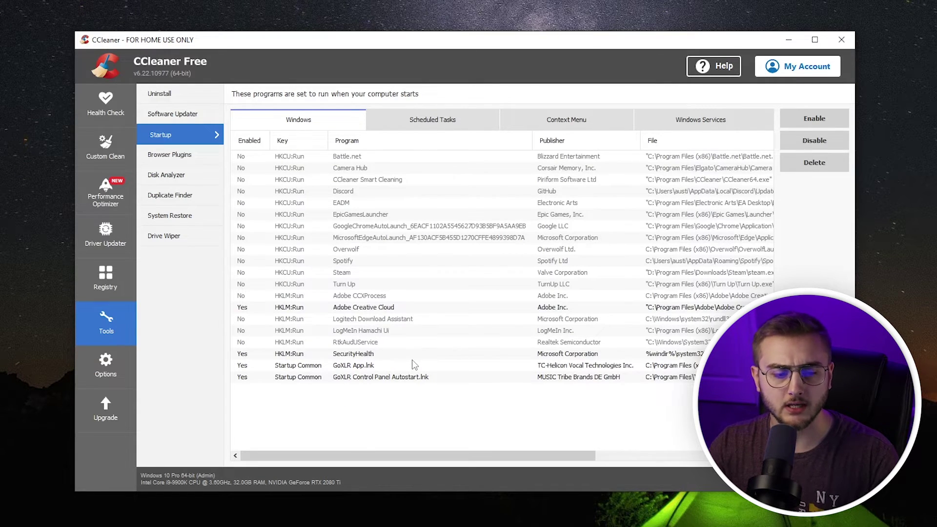
pyautogui.click(360, 307)
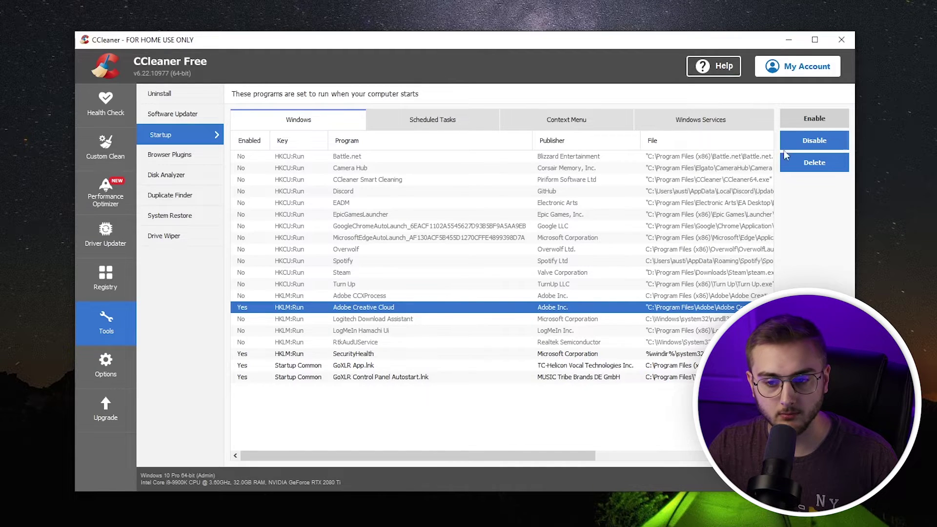
pyautogui.click(797, 142)
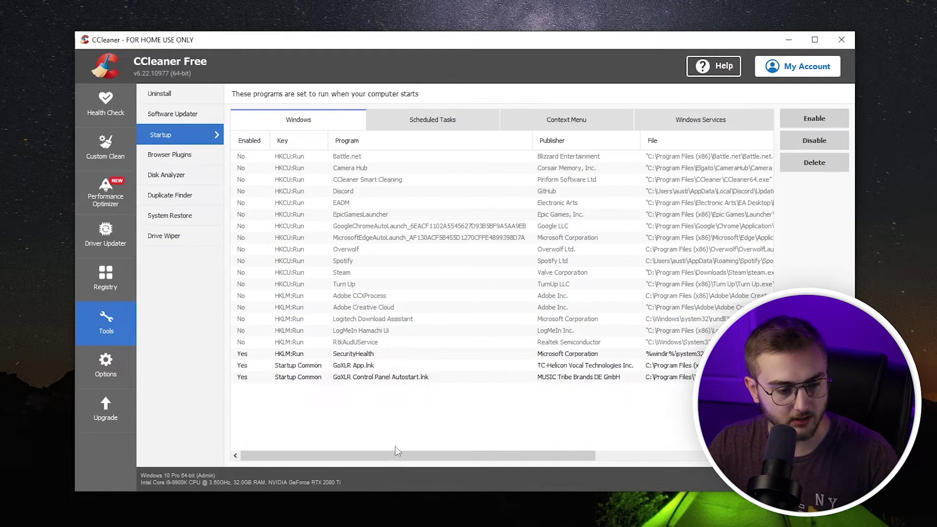
# Step: Disable and delete both IEToEdge BHO browser plugins
pyautogui.click(197, 156)
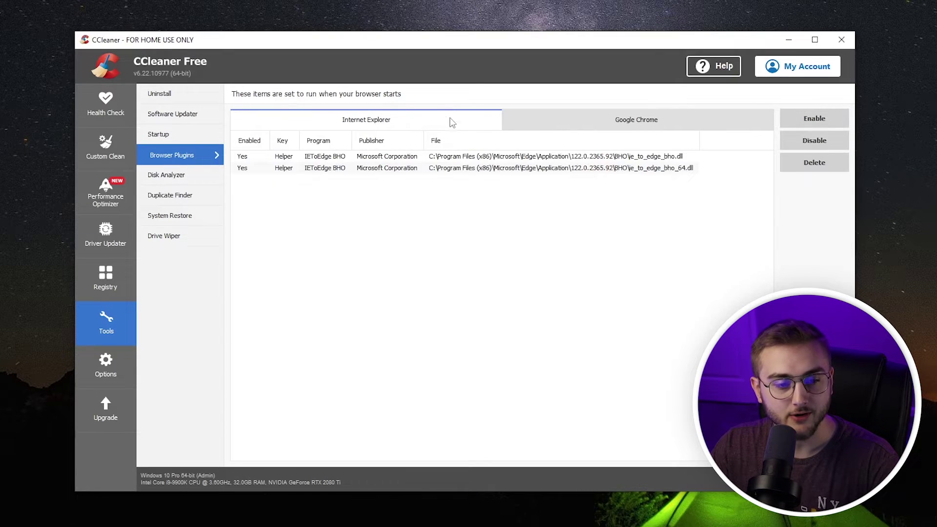
pyautogui.click(347, 157)
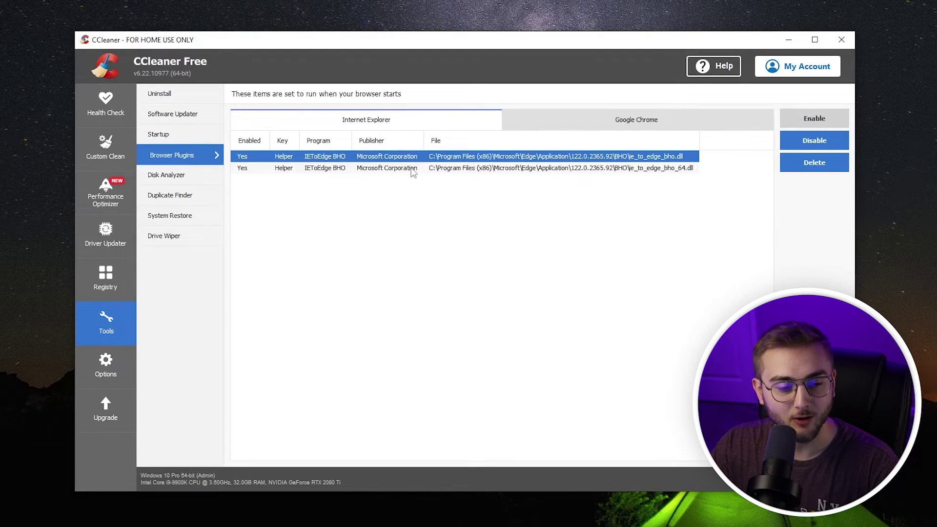
pyautogui.keyDown('shift'); pyautogui.click(406, 169); pyautogui.keyUp('shift')
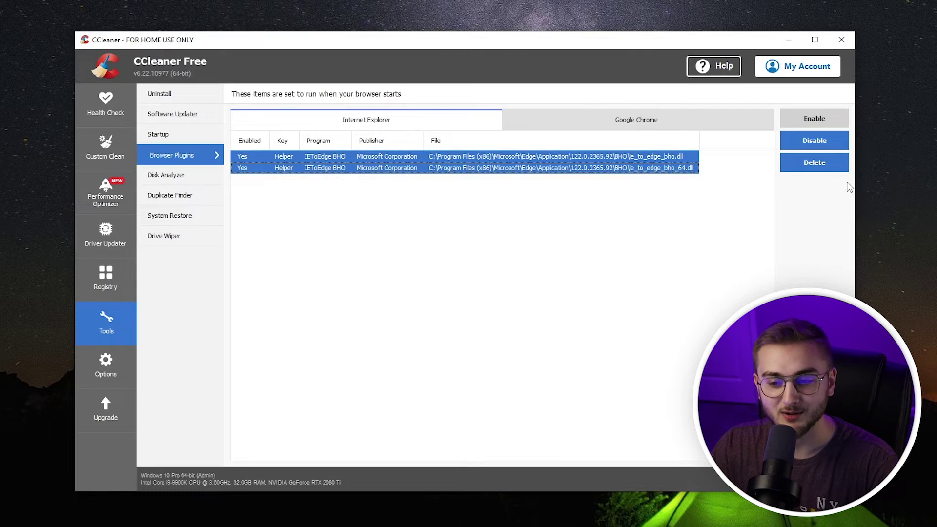
pyautogui.click(814, 143)
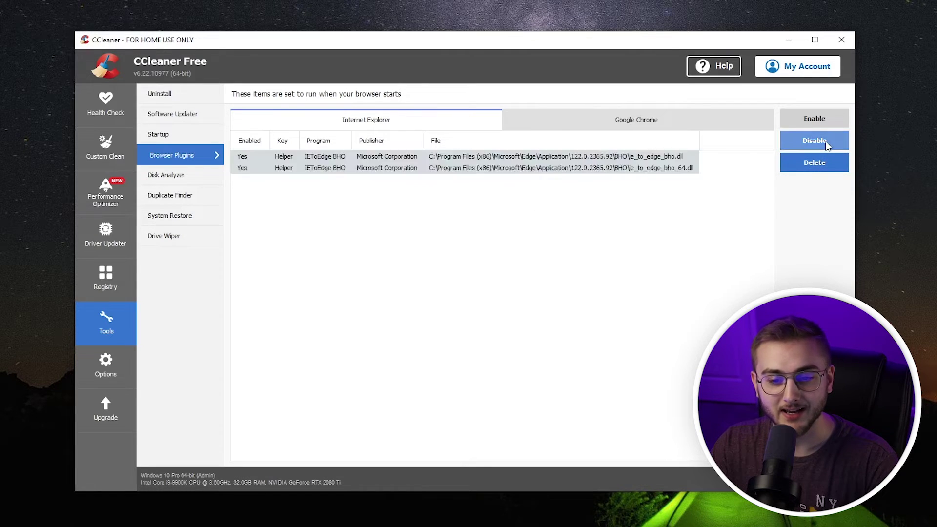
pyautogui.click(816, 166)
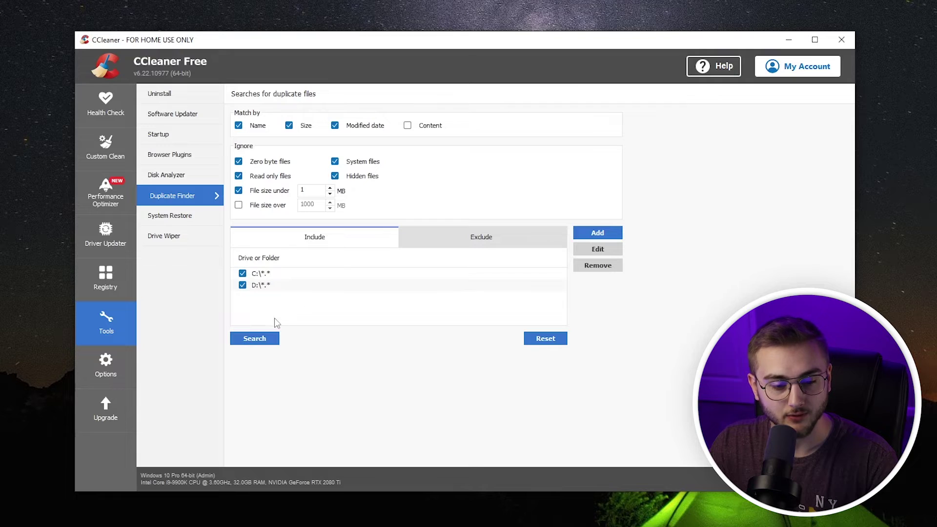
# Step: Set Duplicate Finder to search both the C: and D: drives
pyautogui.click(243, 273)
pyautogui.click(243, 285)
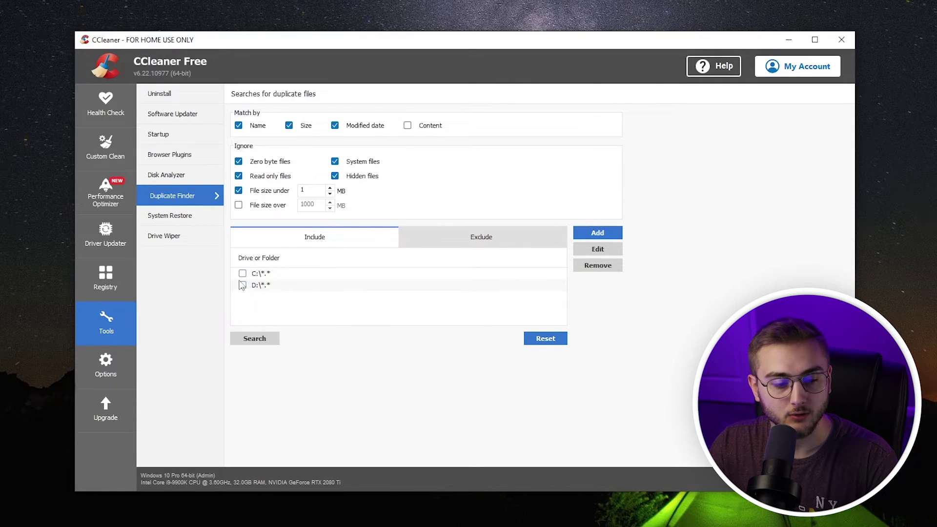
pyautogui.click(243, 273)
pyautogui.click(371, 287)
pyautogui.click(243, 286)
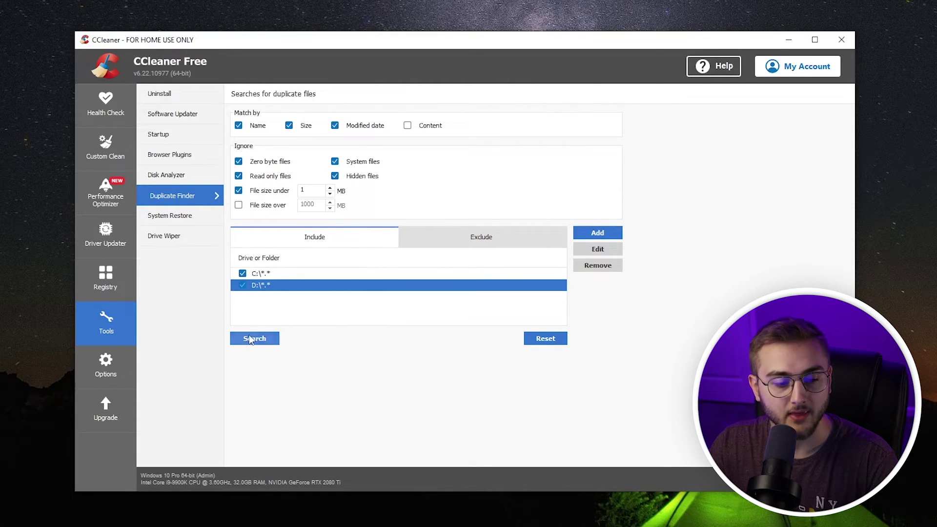
pyautogui.click(288, 359)
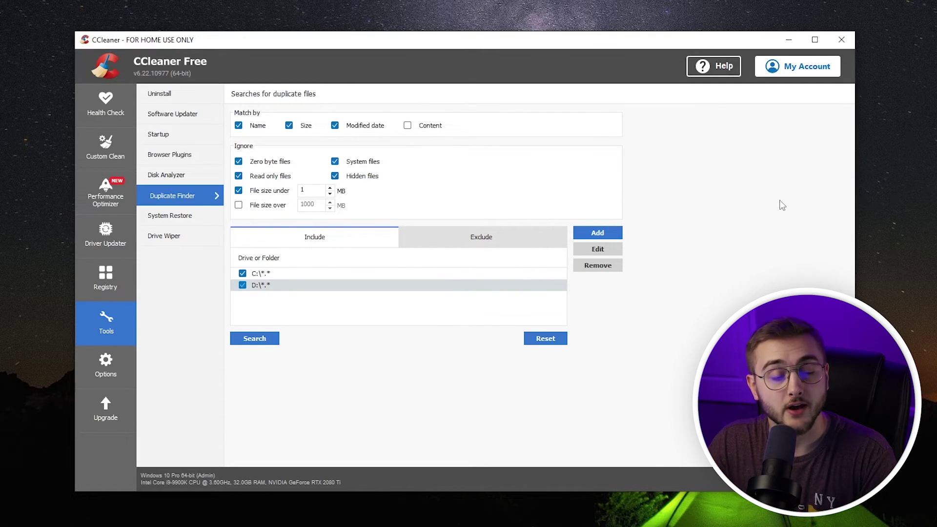
# Step: Close CCleaner and open Apps & features from the Start quick-link menu
pyautogui.click(841, 40)
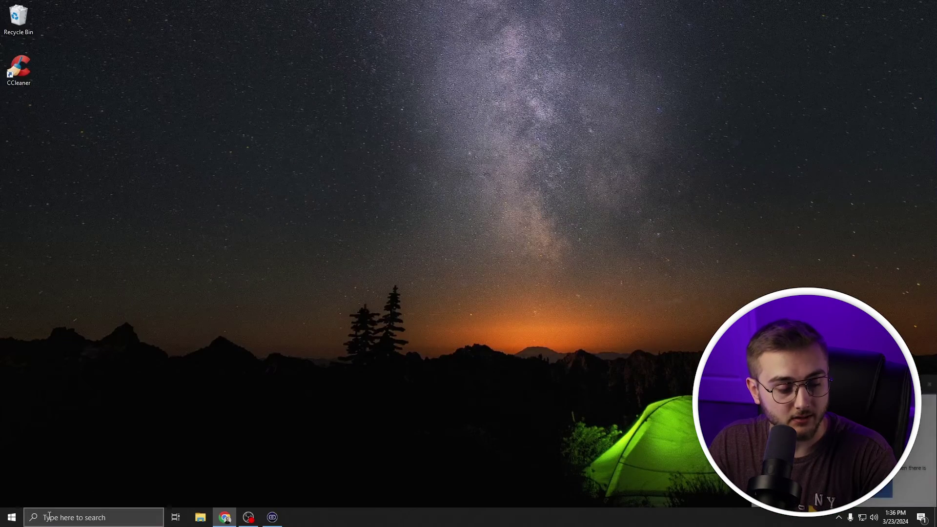
pyautogui.rightClick(7, 519)
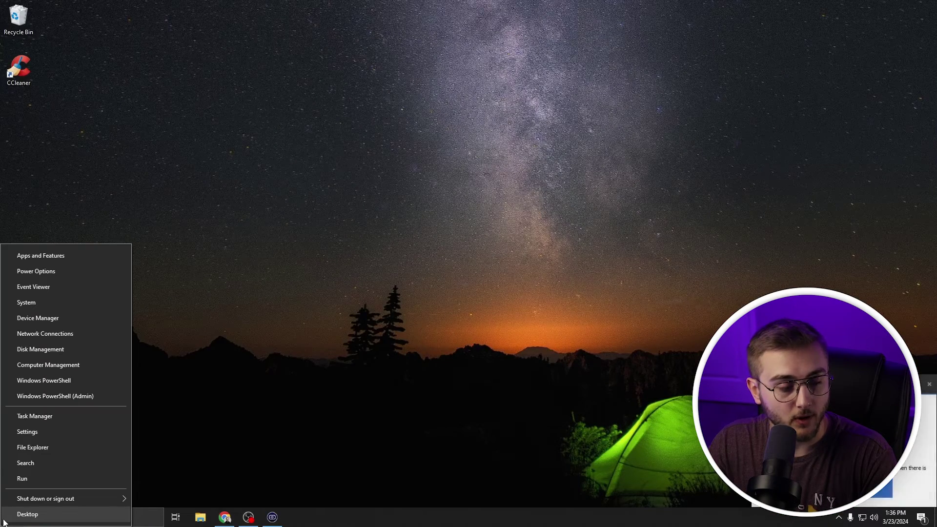
pyautogui.click(46, 253)
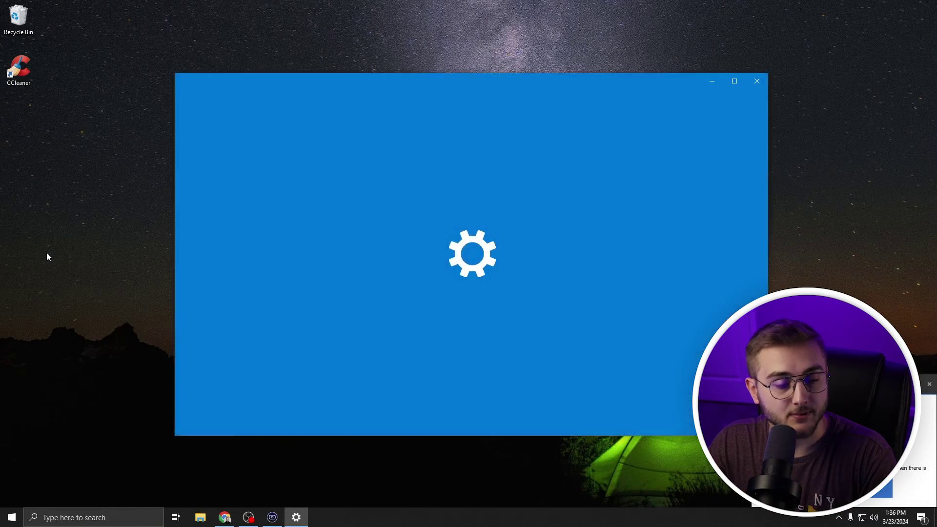
pyautogui.scroll(-5, 426, 217)
# Step: Uninstall CCleaner v6.22 through its uninstall wizard
pyautogui.click(410, 216)
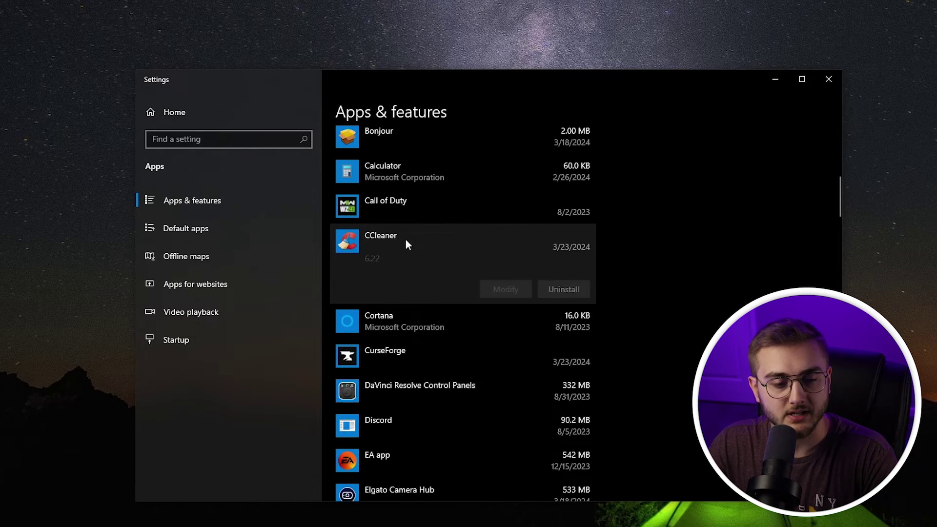
pyautogui.click(550, 261)
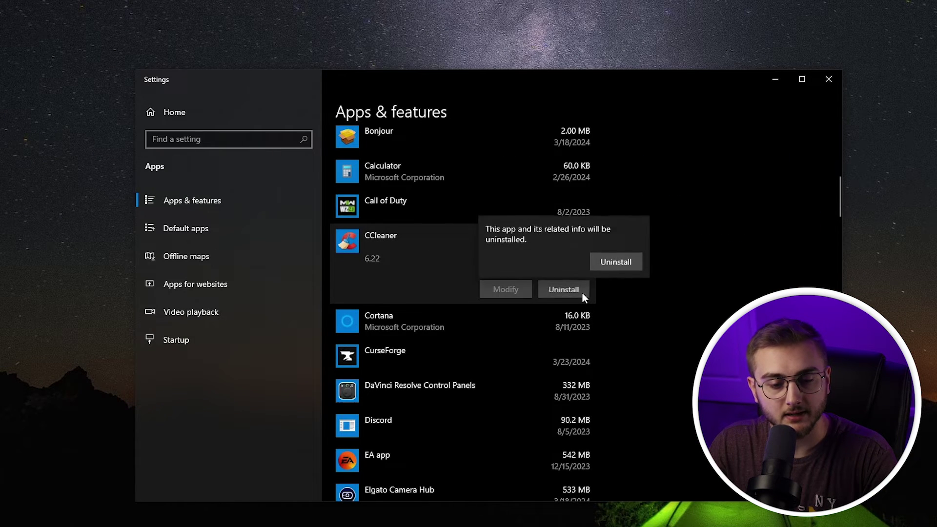
pyautogui.click(616, 264)
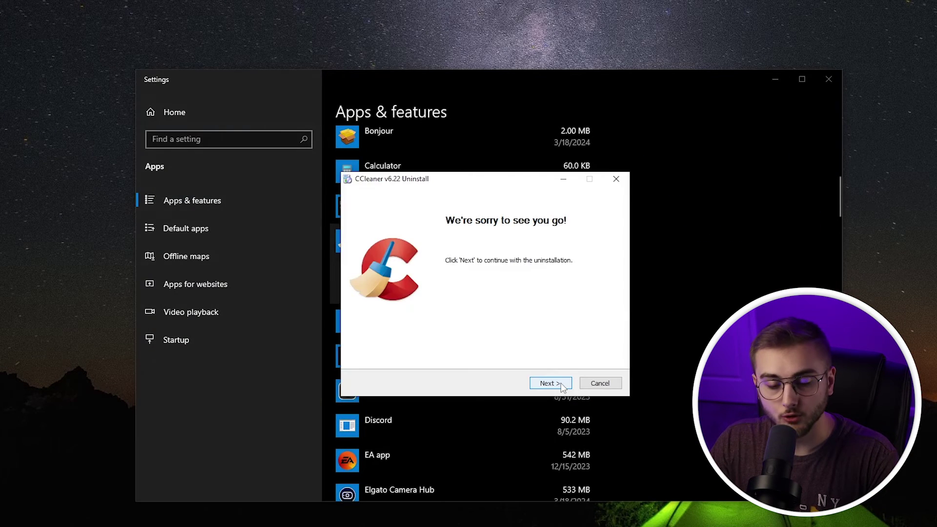
pyautogui.click(563, 385)
pyautogui.click(551, 384)
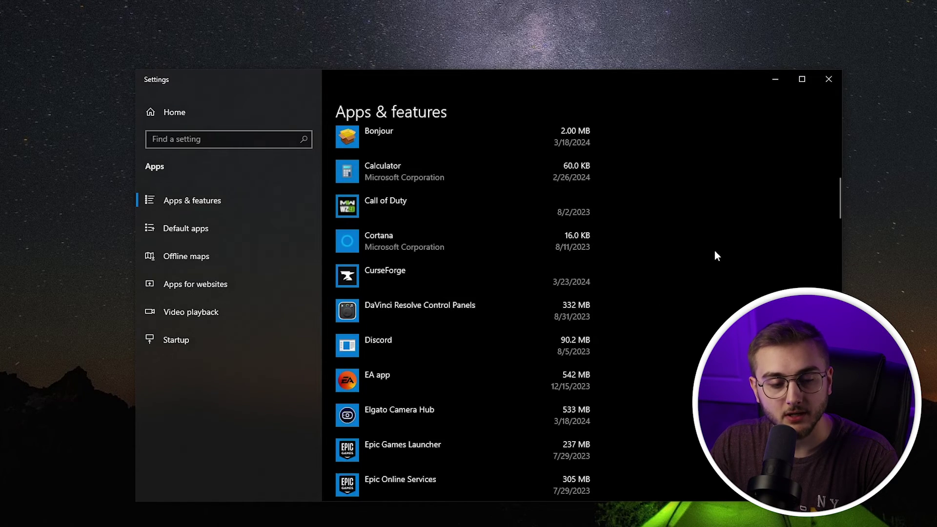
pyautogui.scroll(10, 714, 250)
pyautogui.scroll(-15, 714, 250)
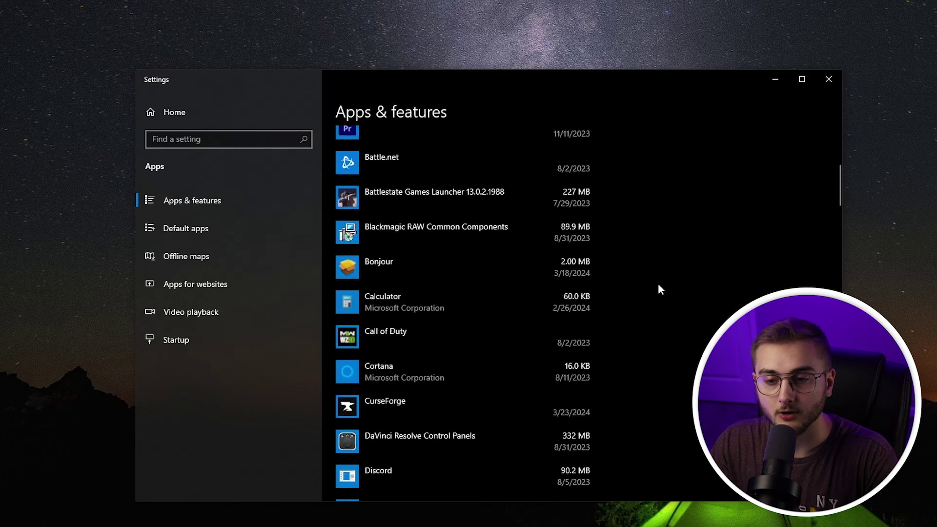